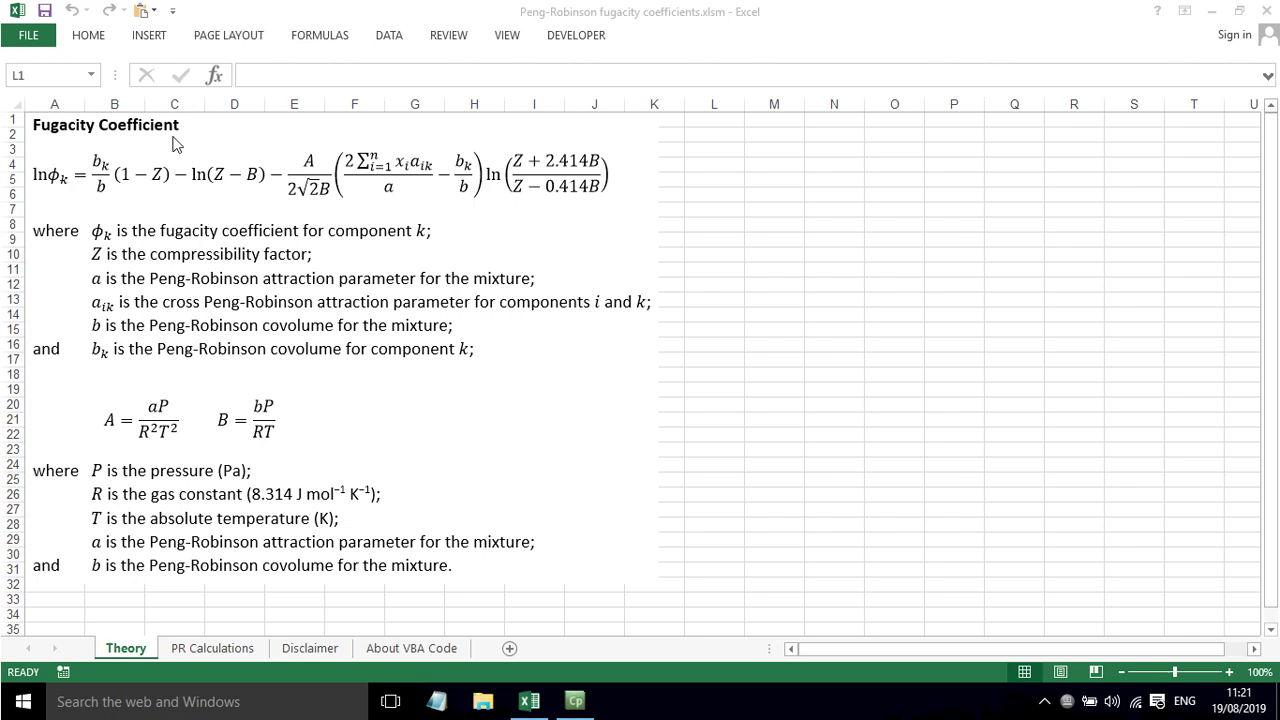
- Open the PR Calculations sheet and review the names and mole fractions of methane, ethane and propane
click(185, 648)
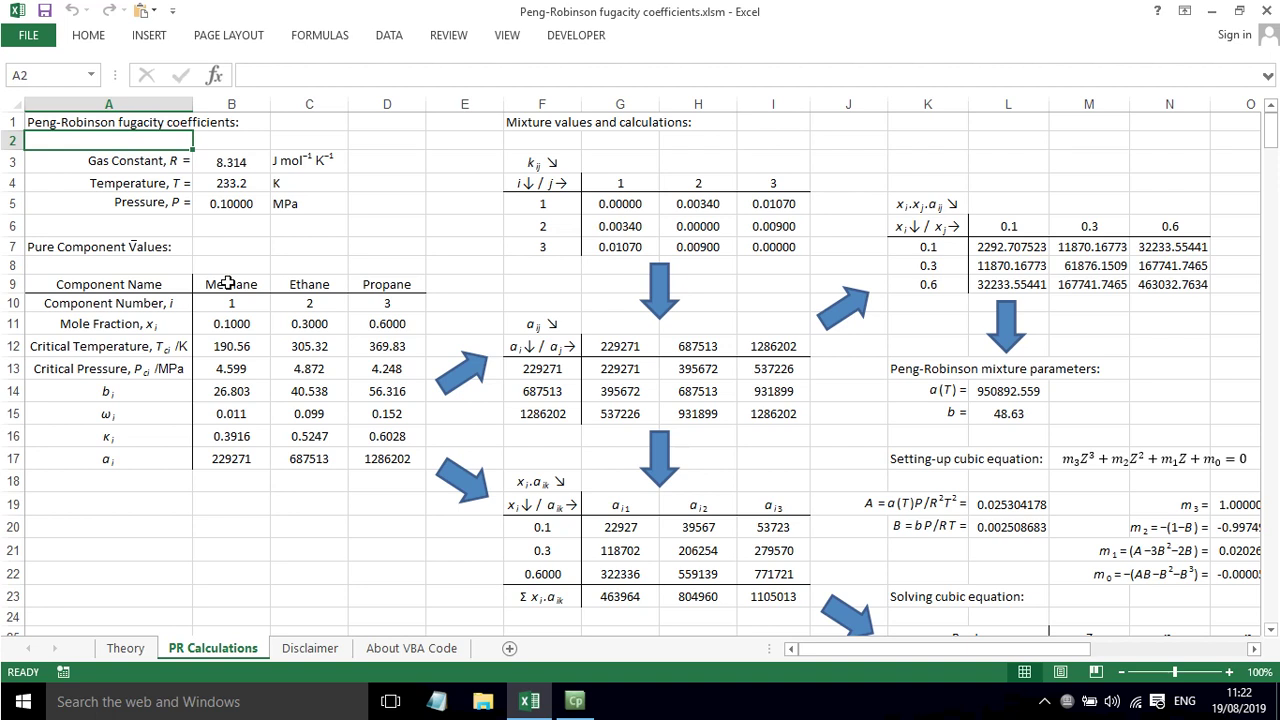
drag(228, 284, 388, 318)
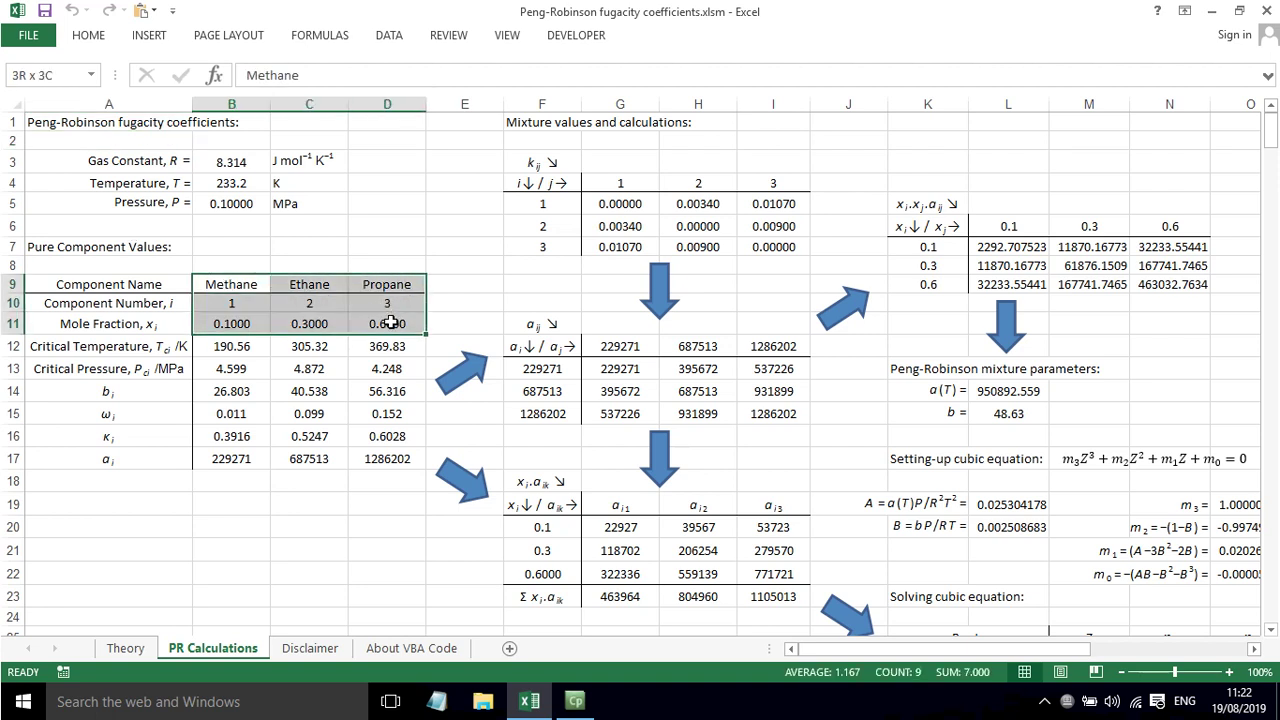
click(252, 285)
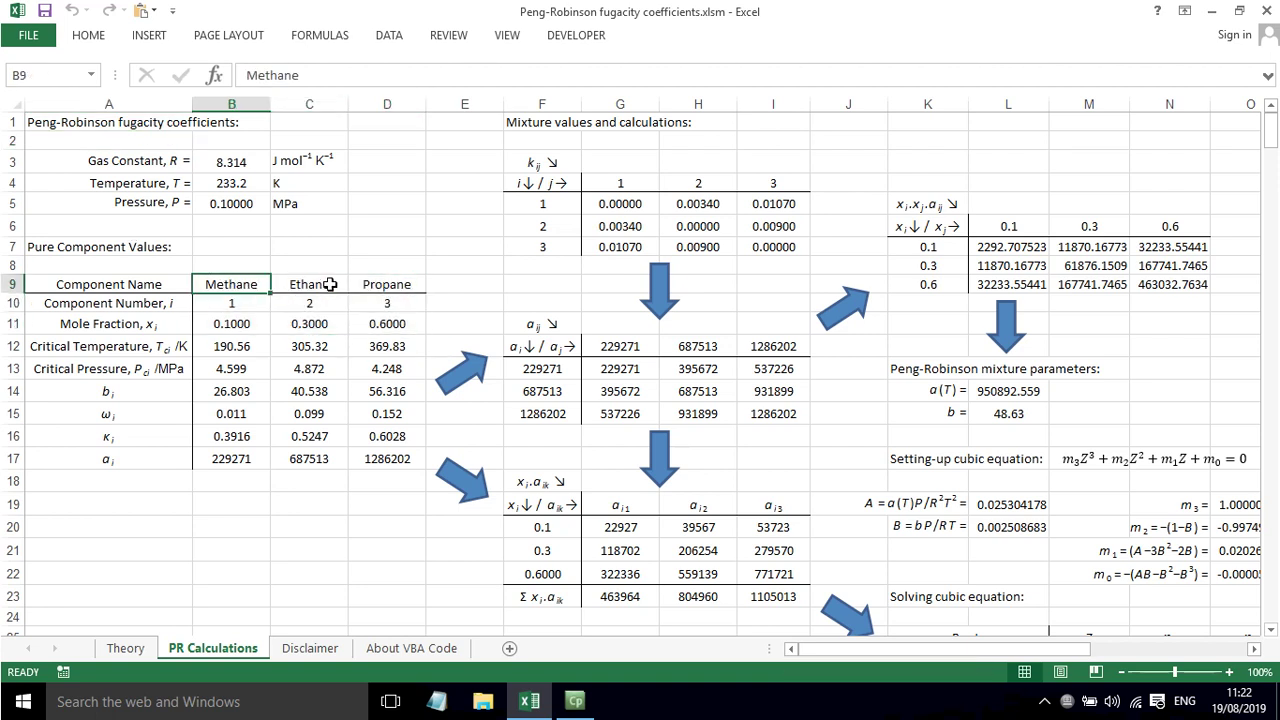
click(226, 324)
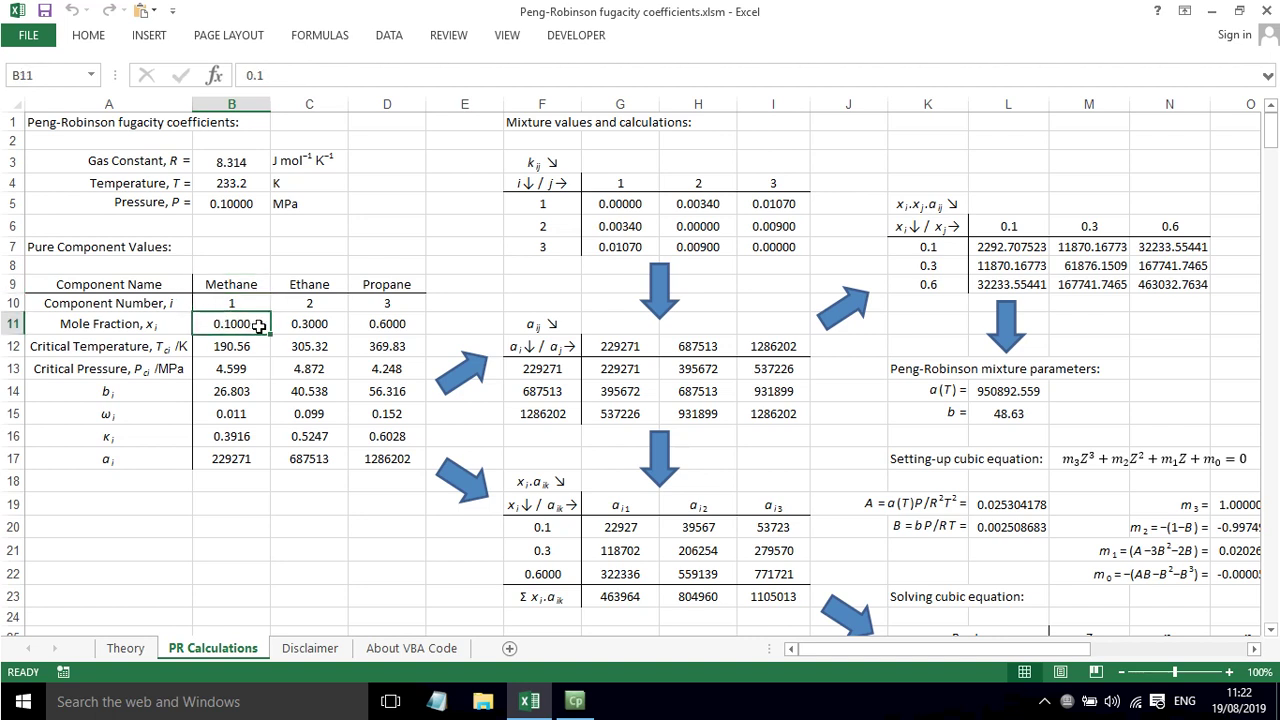
click(284, 323)
click(387, 323)
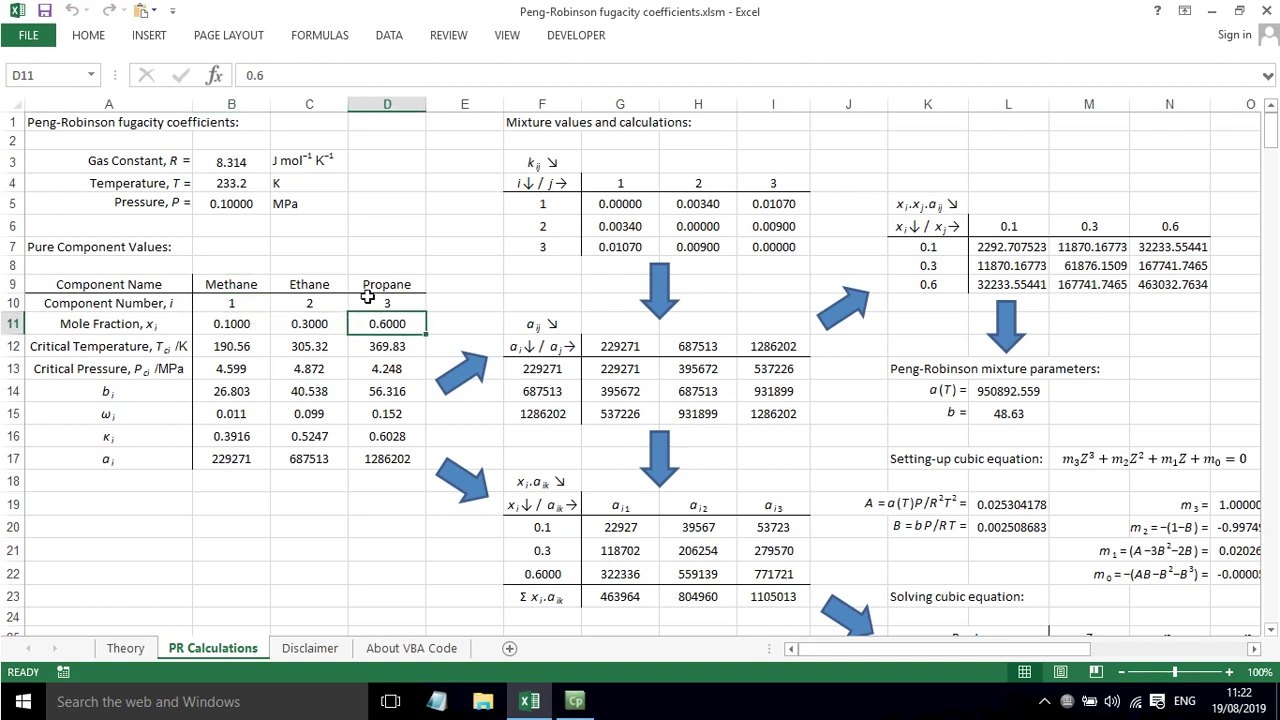
- Review the temperature and pressure inputs and the critical temperatures and pressures of the three components
click(231, 184)
click(231, 206)
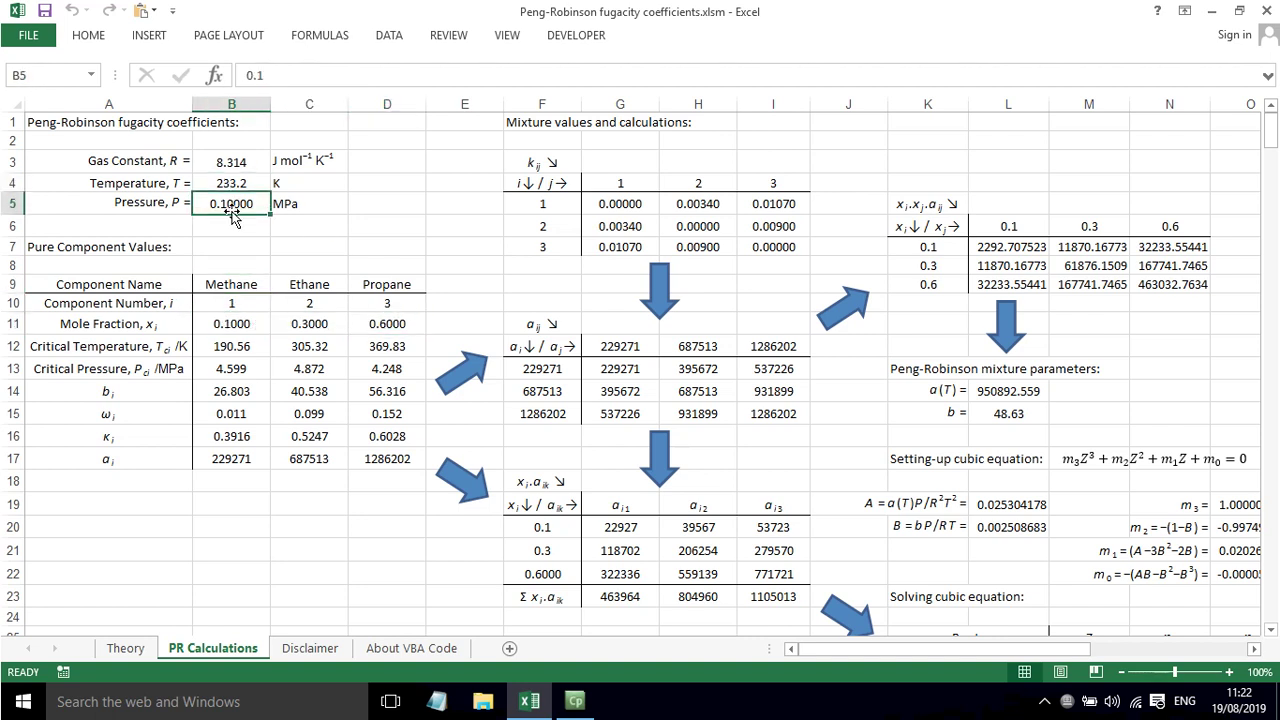
click(240, 224)
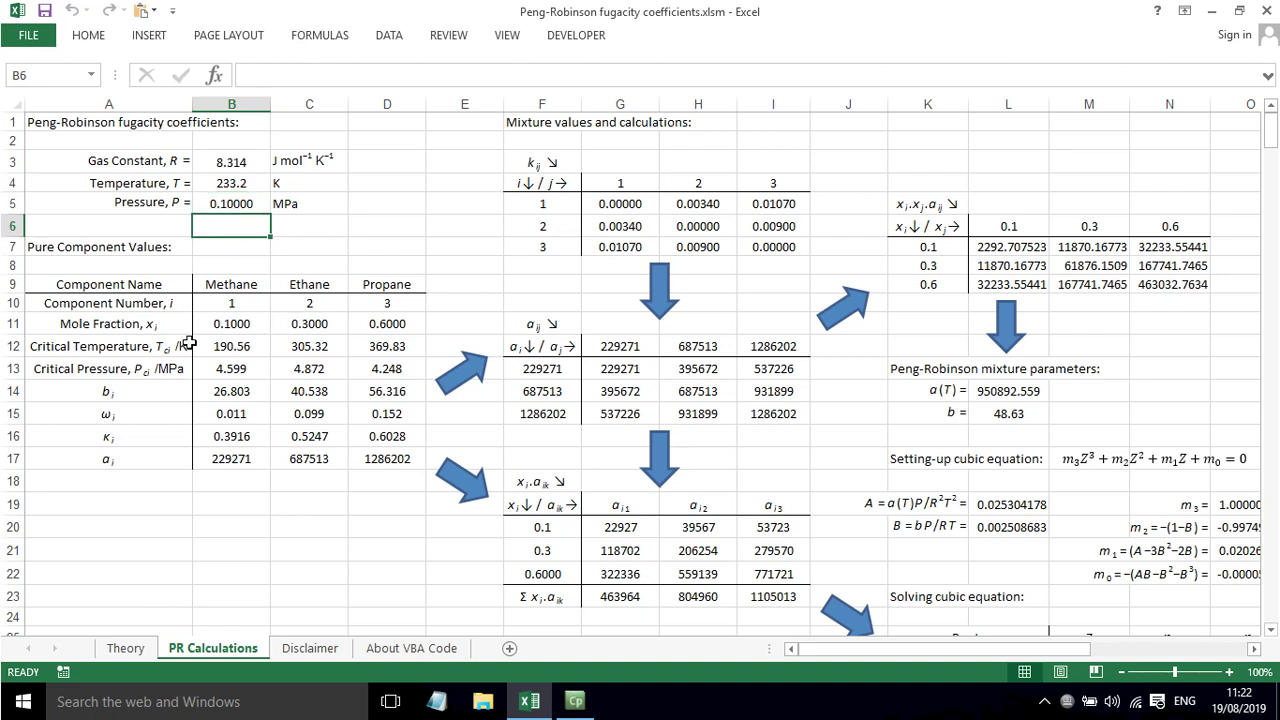
drag(215, 348, 406, 370)
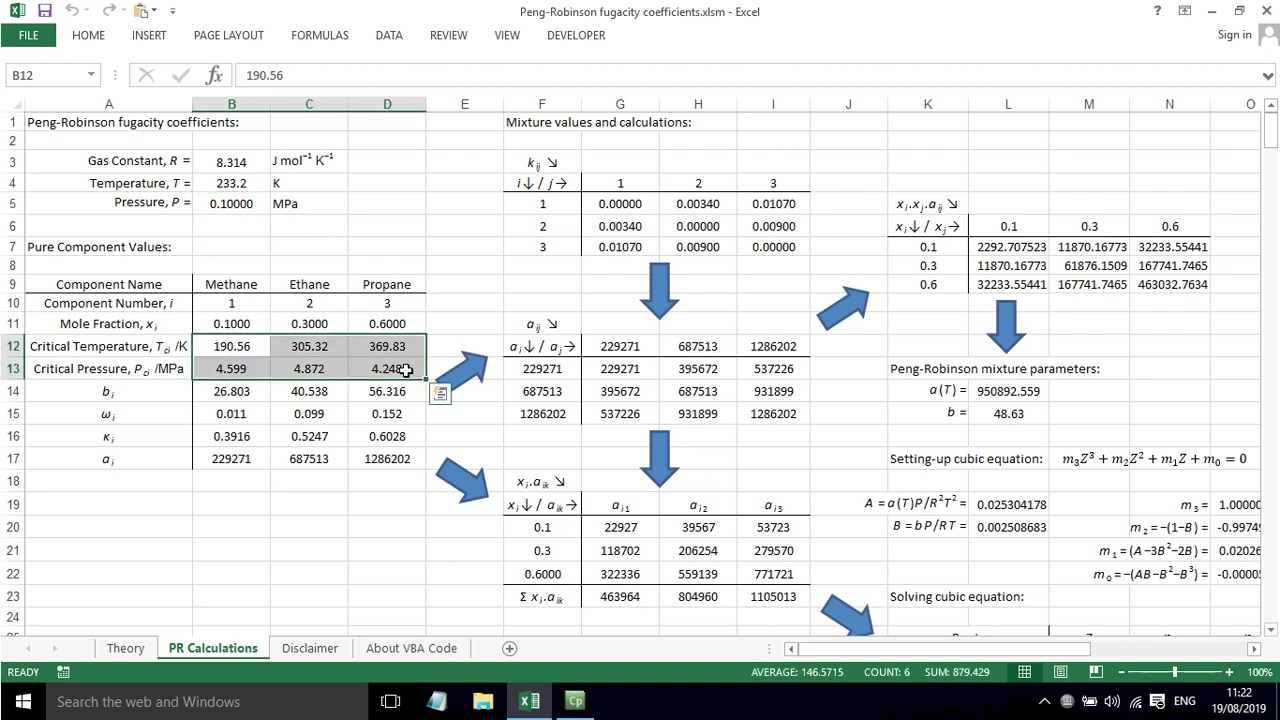
- Inspect methane's b formula in B14 and the attraction parameter formulas for all three components in B17:D17, leaving them unedited
click(219, 390)
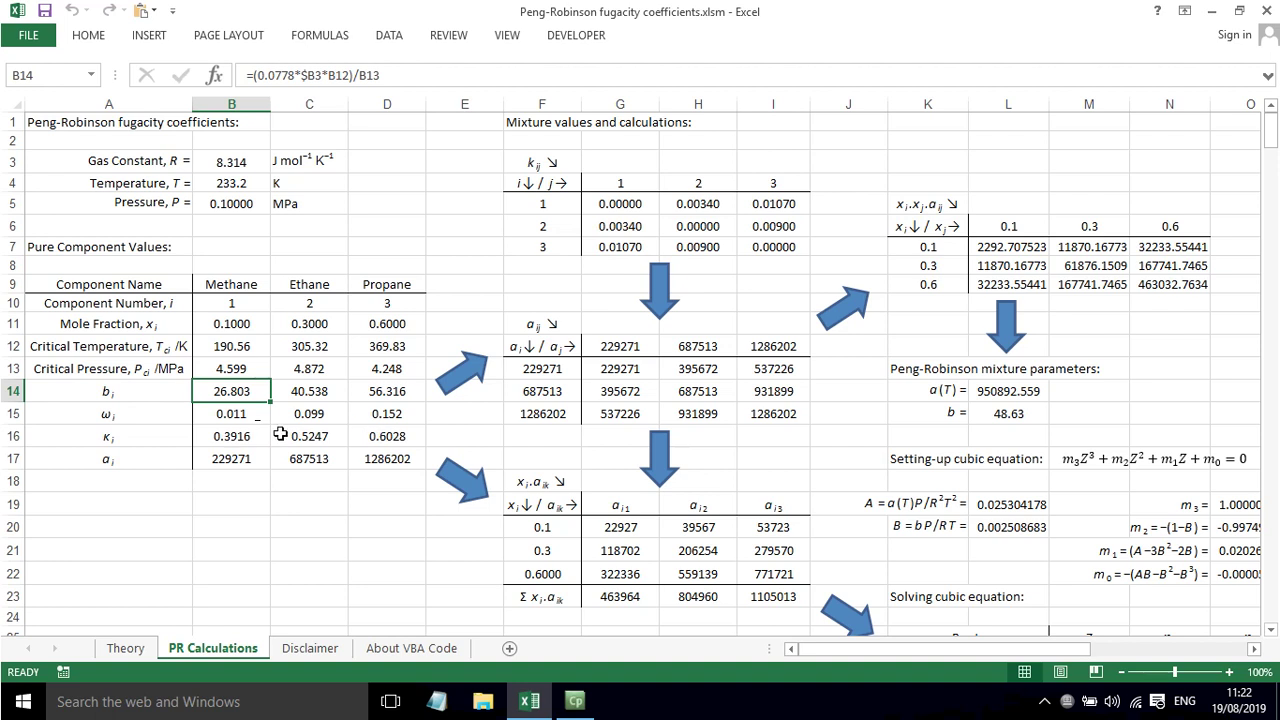
double_click(226, 458)
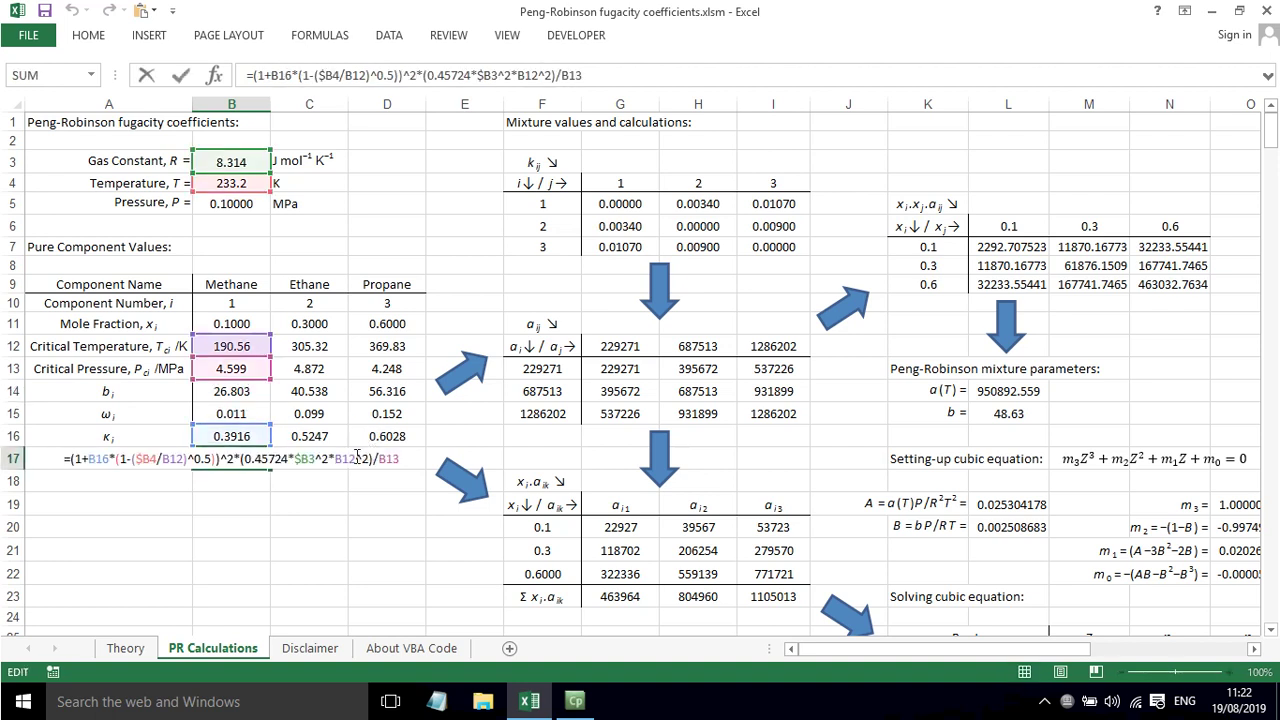
key(Escape)
click(295, 461)
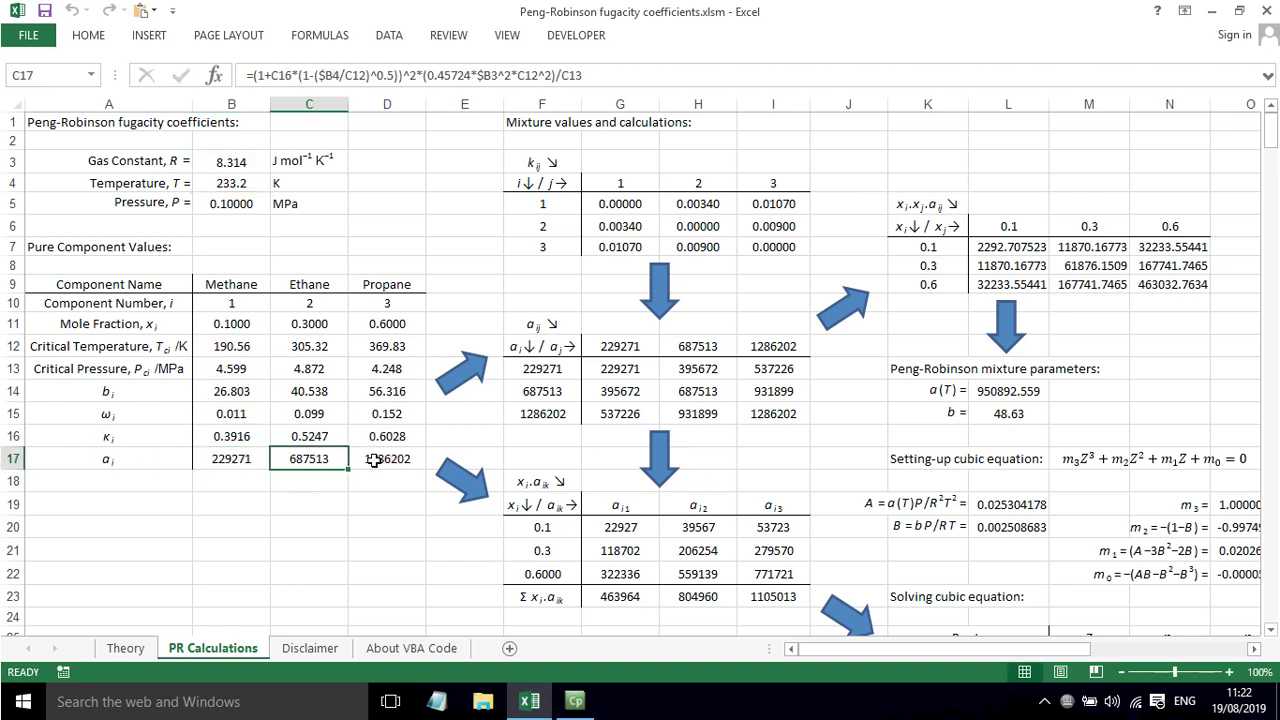
double_click(298, 461)
key(Escape)
click(403, 458)
double_click(403, 458)
key(Escape)
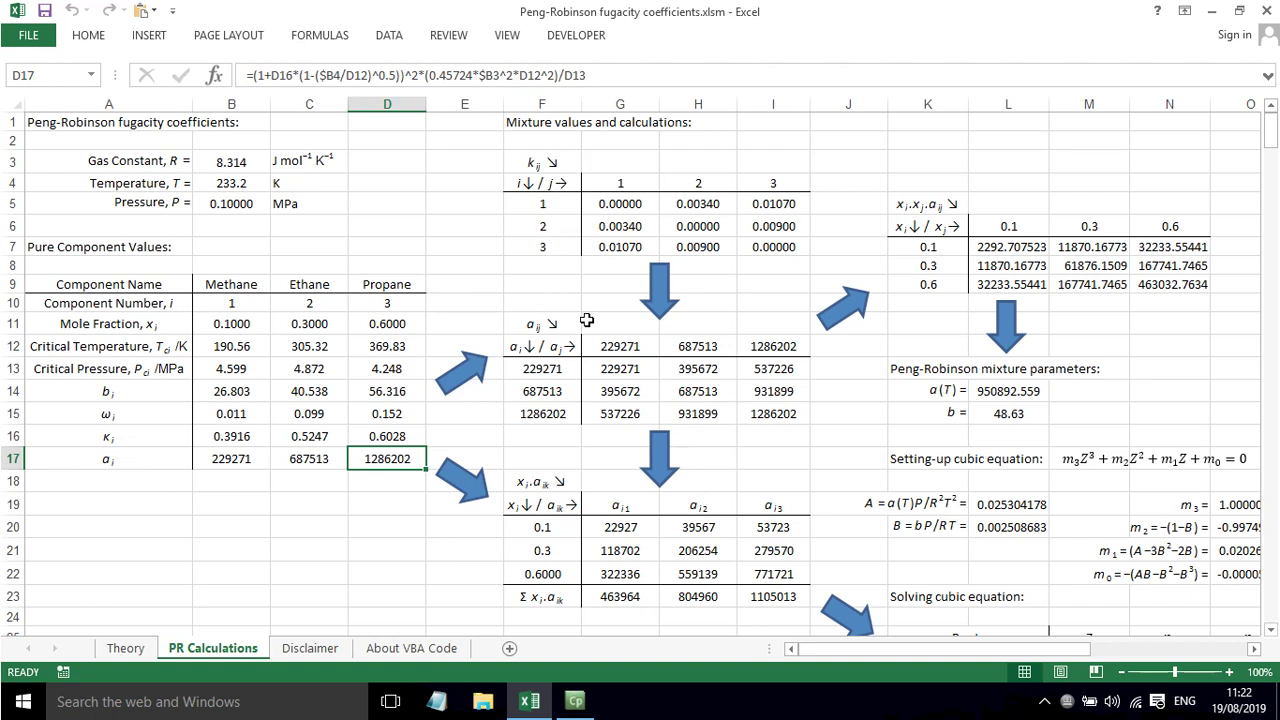
- Inspect the formulas for the Peng-Robinson mixture parameters a(T) in L14 and b in L15
click(1020, 390)
text(=SUM(L7:N9))
key(Return)
text(=SUMPRODUCT(B11:D11,B14:D14))
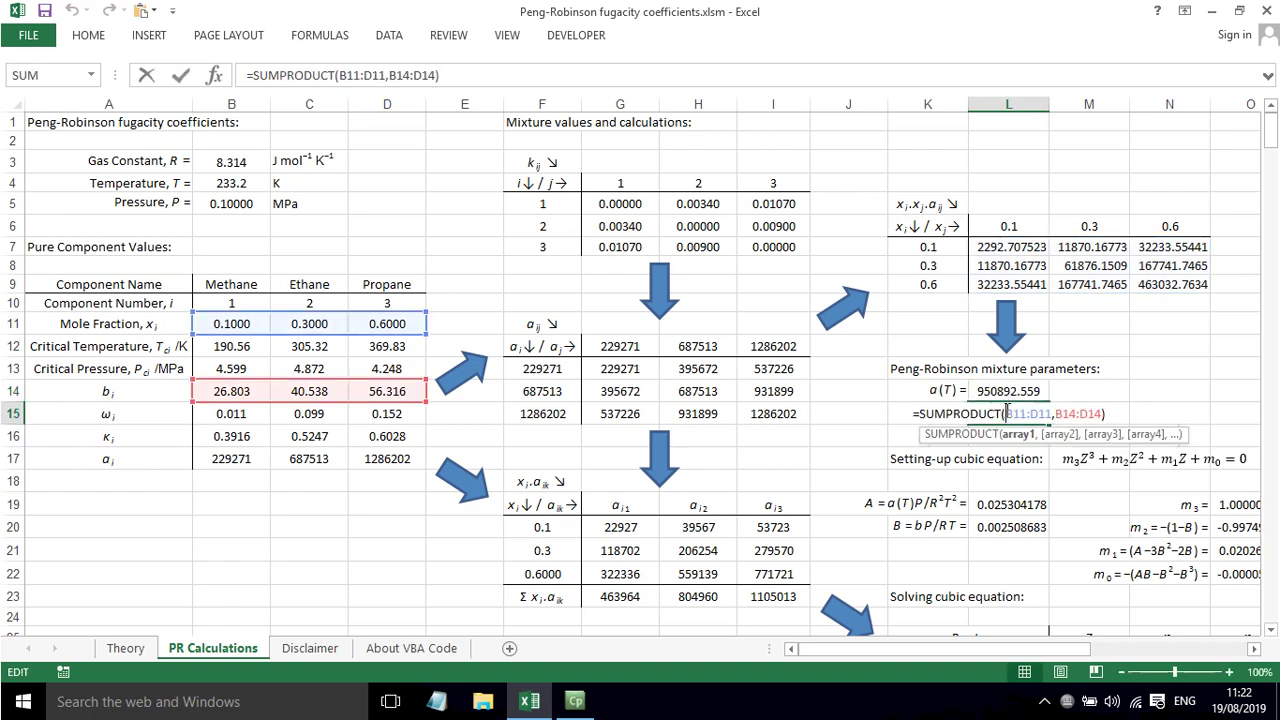
key(ctrl+Return)
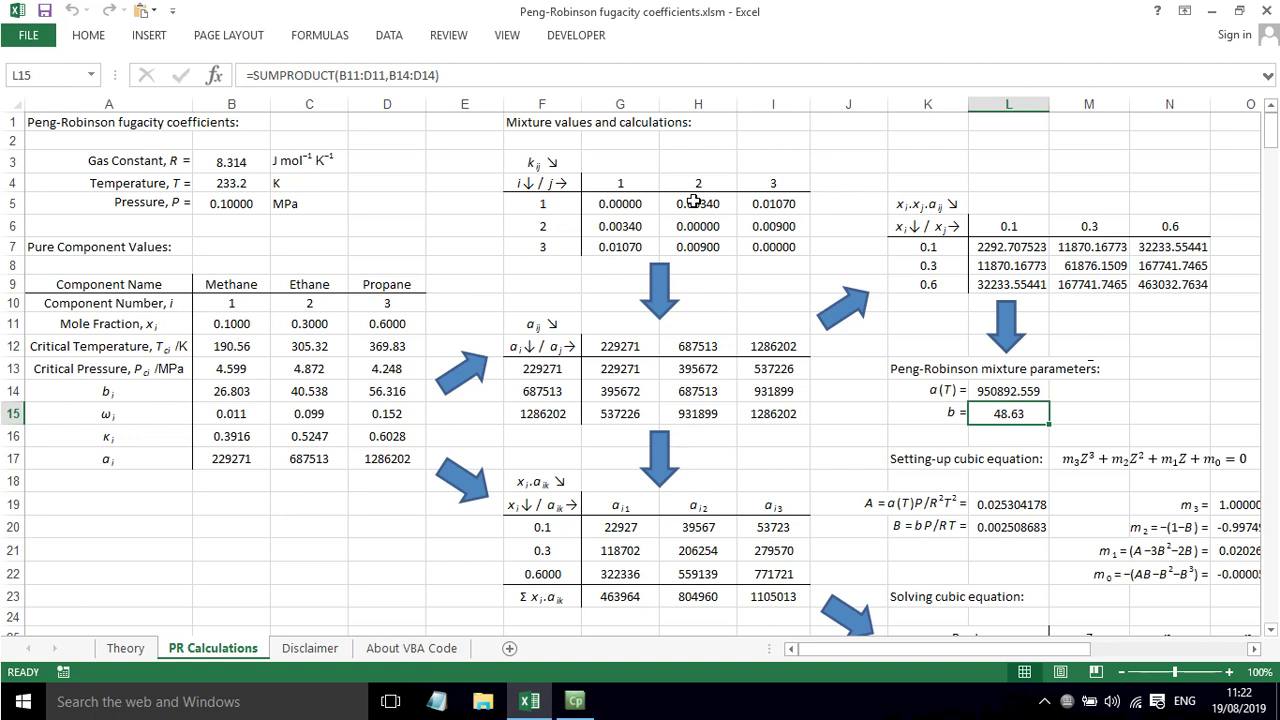
- Examine the G20 formula in the mole-fraction-weighted cross-parameter table and the mole fractions in F20:F22
scroll(600, 330, down, 2)
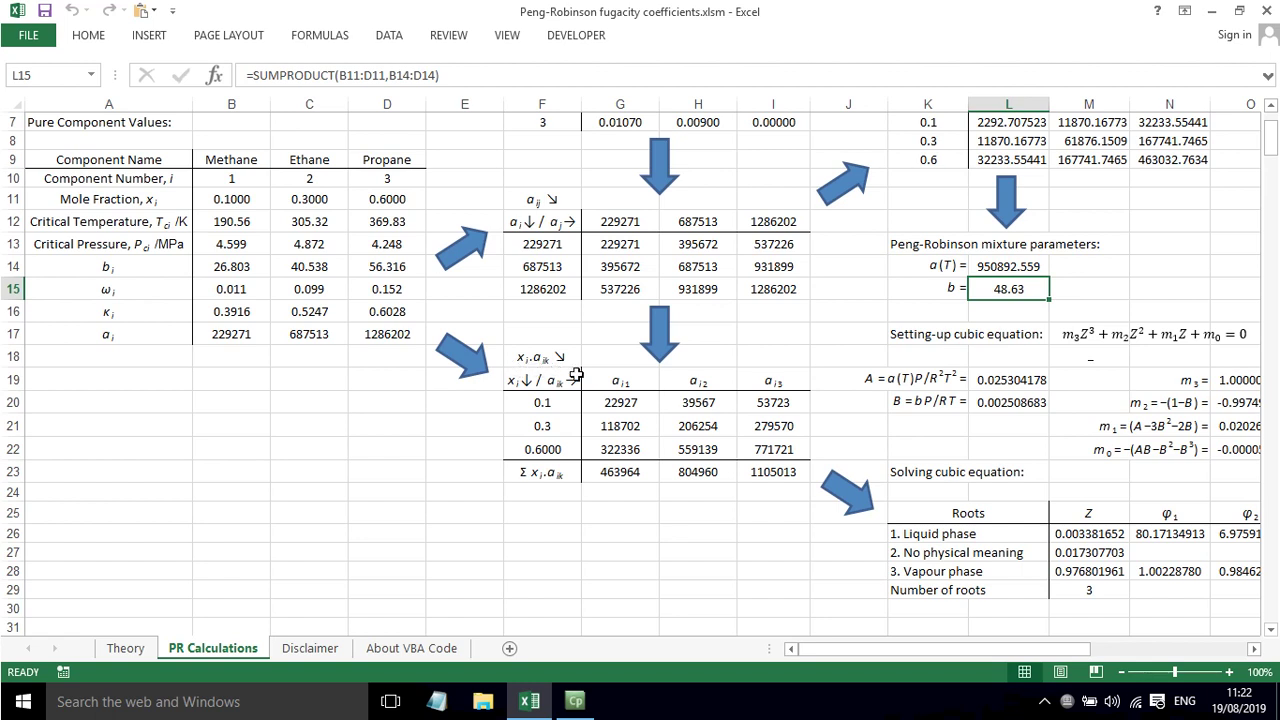
double_click(606, 401)
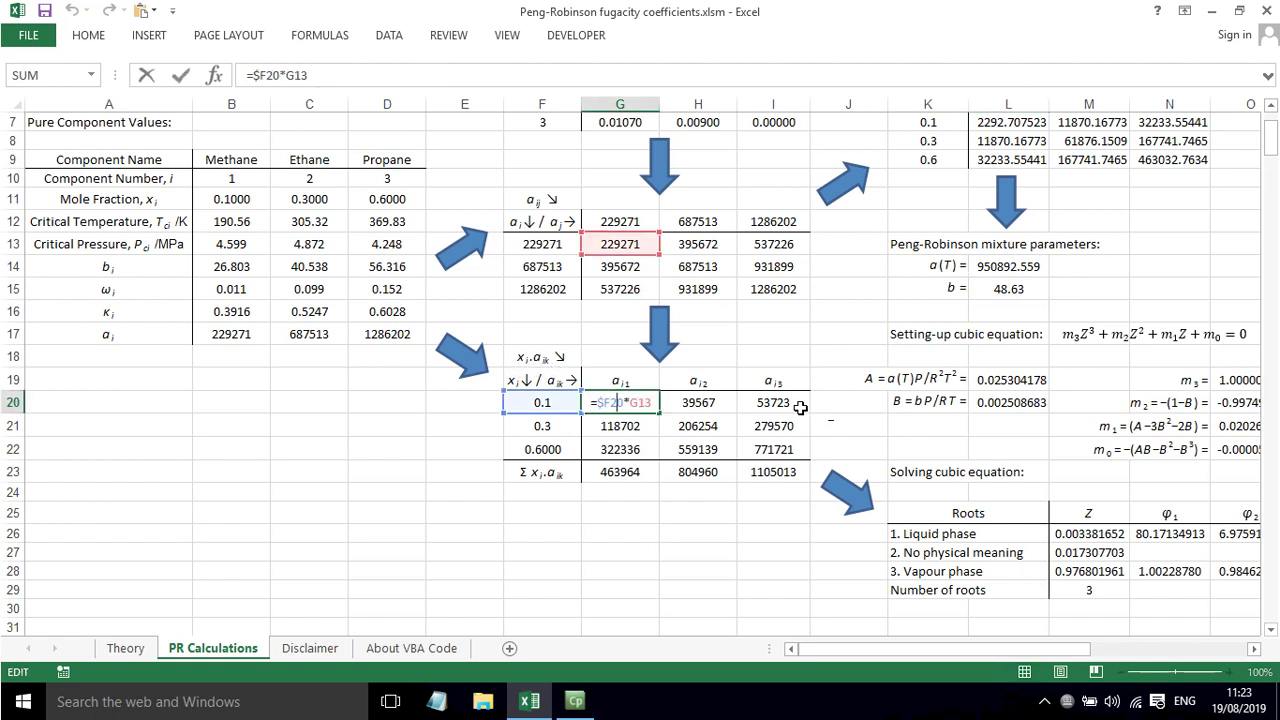
key(Escape)
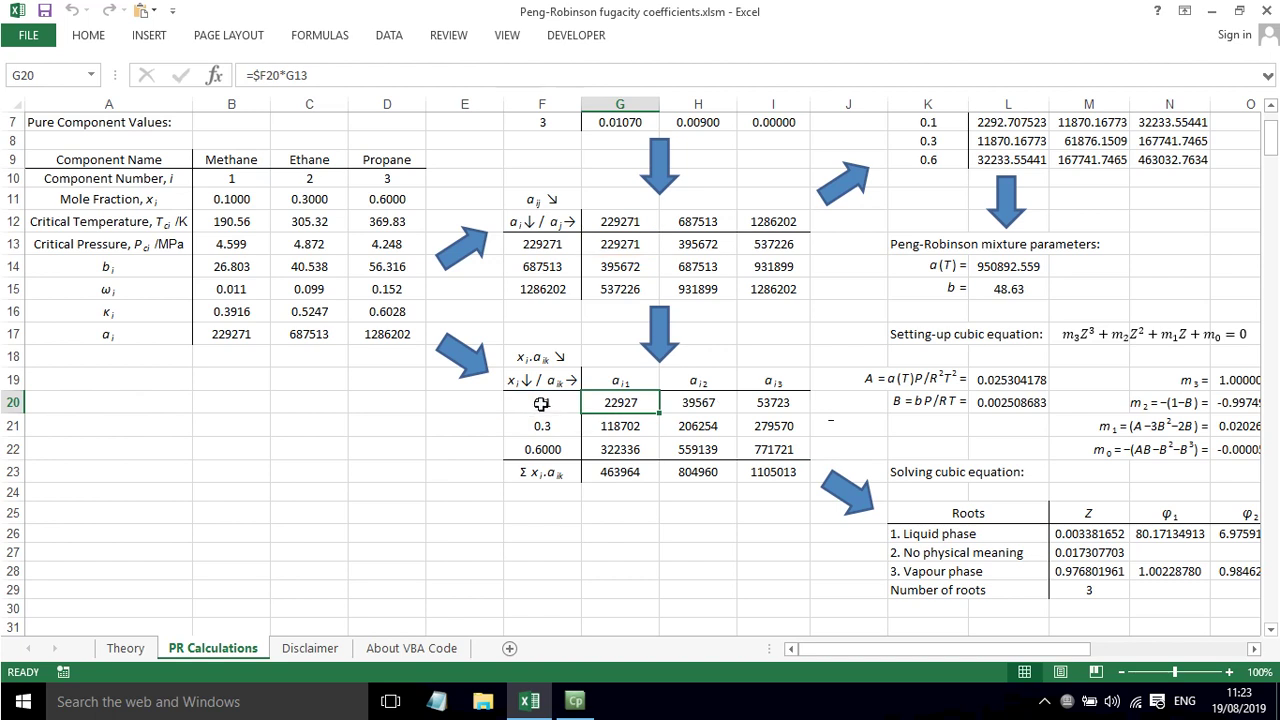
click(540, 403)
click(541, 426)
click(541, 451)
click(543, 404)
click(541, 426)
click(541, 449)
- Inspect the product formulas in G20:G22, the first component's column of the weighted cross-parameter table
double_click(617, 402)
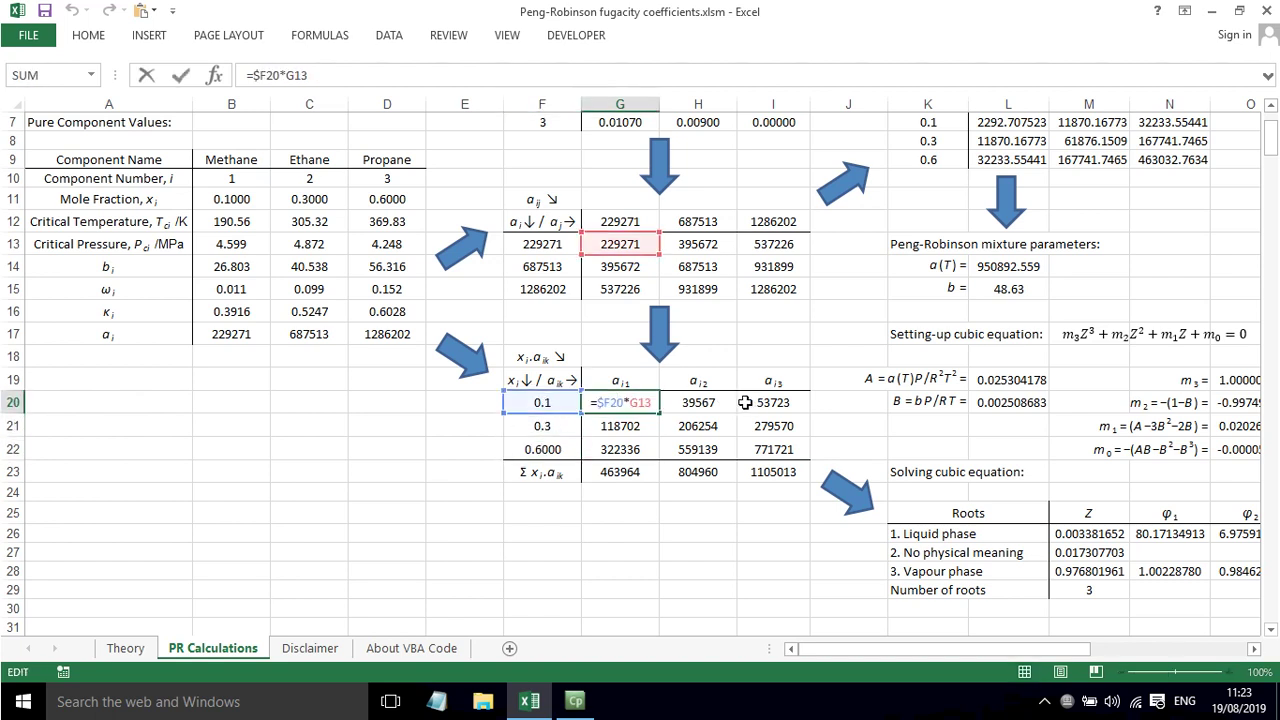
key(Escape)
double_click(631, 423)
key(Escape)
click(605, 447)
double_click(605, 447)
key(Escape)
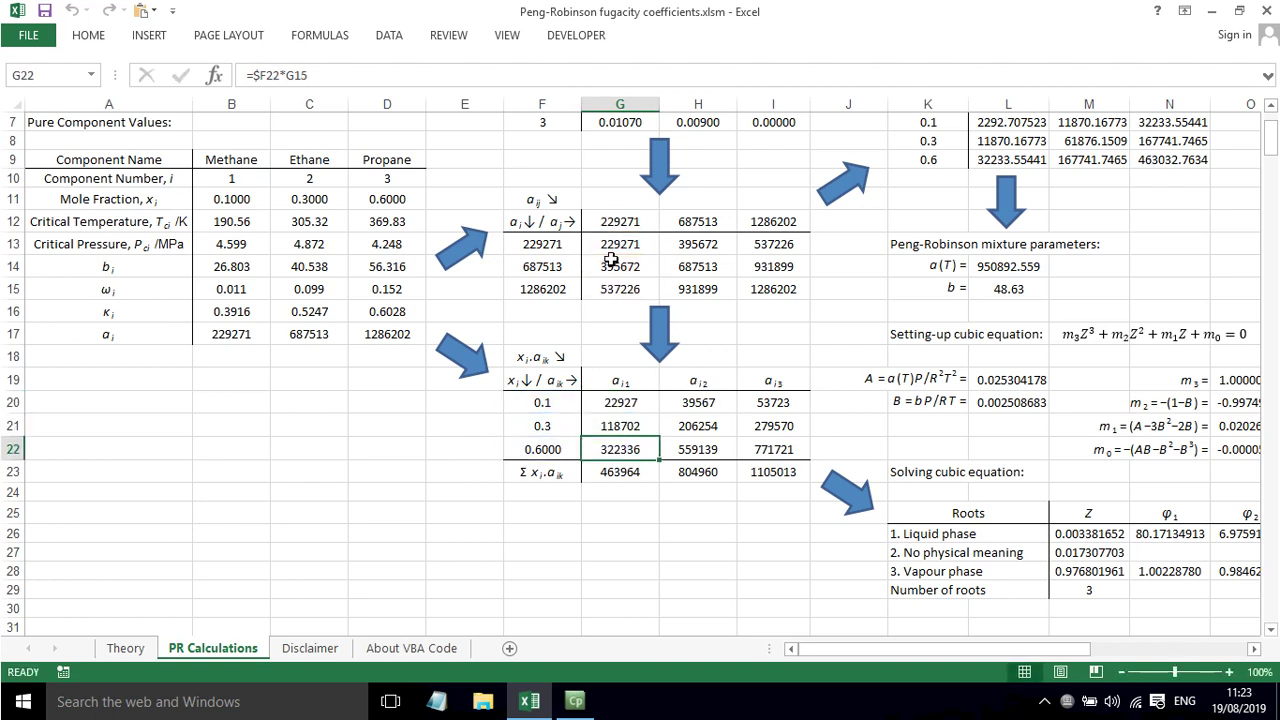
- Inspect the product formula in H20 and the column sum formulas in G23, H23 and I23 without changing them
click(700, 403)
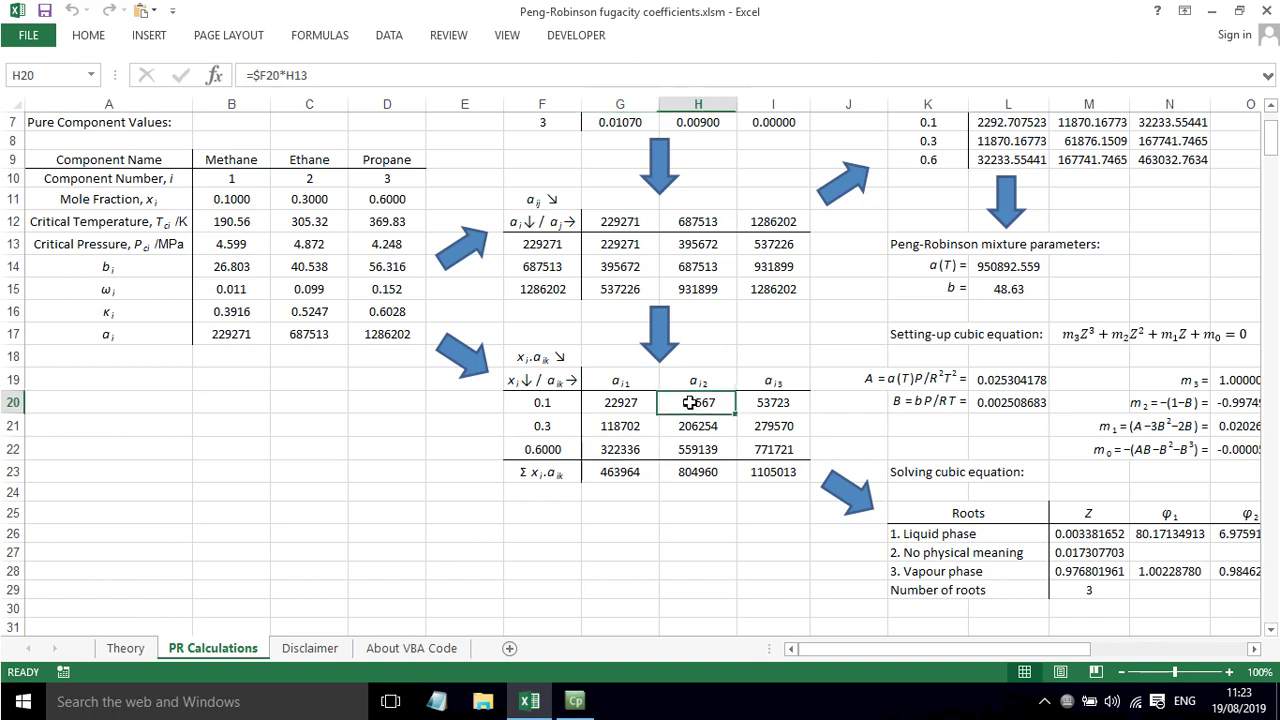
double_click(700, 403)
key(Escape)
double_click(617, 472)
key(Escape)
click(697, 472)
double_click(697, 472)
key(Escape)
click(760, 467)
double_click(760, 467)
key(Escape)
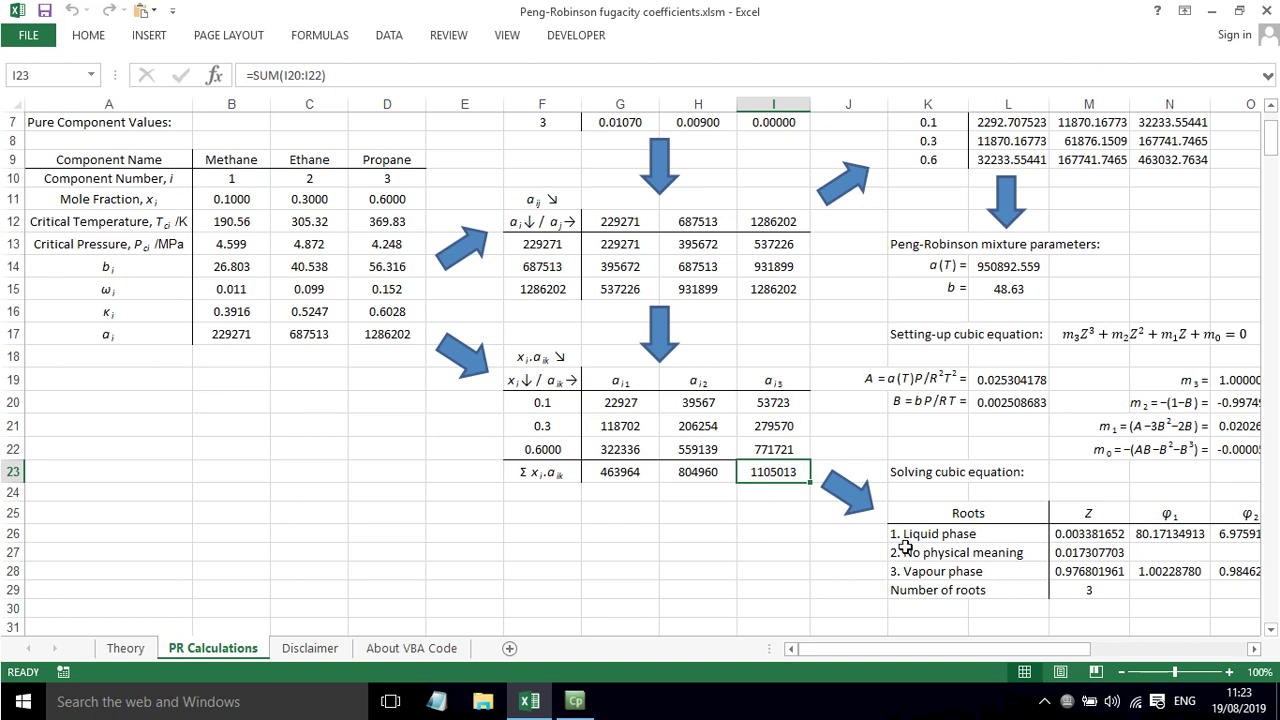
- Examine the compressibility roots in the cubic equation table and the liquid-phase fugacity coefficient formula for component 1 in N26
drag(927, 650, 1026, 655)
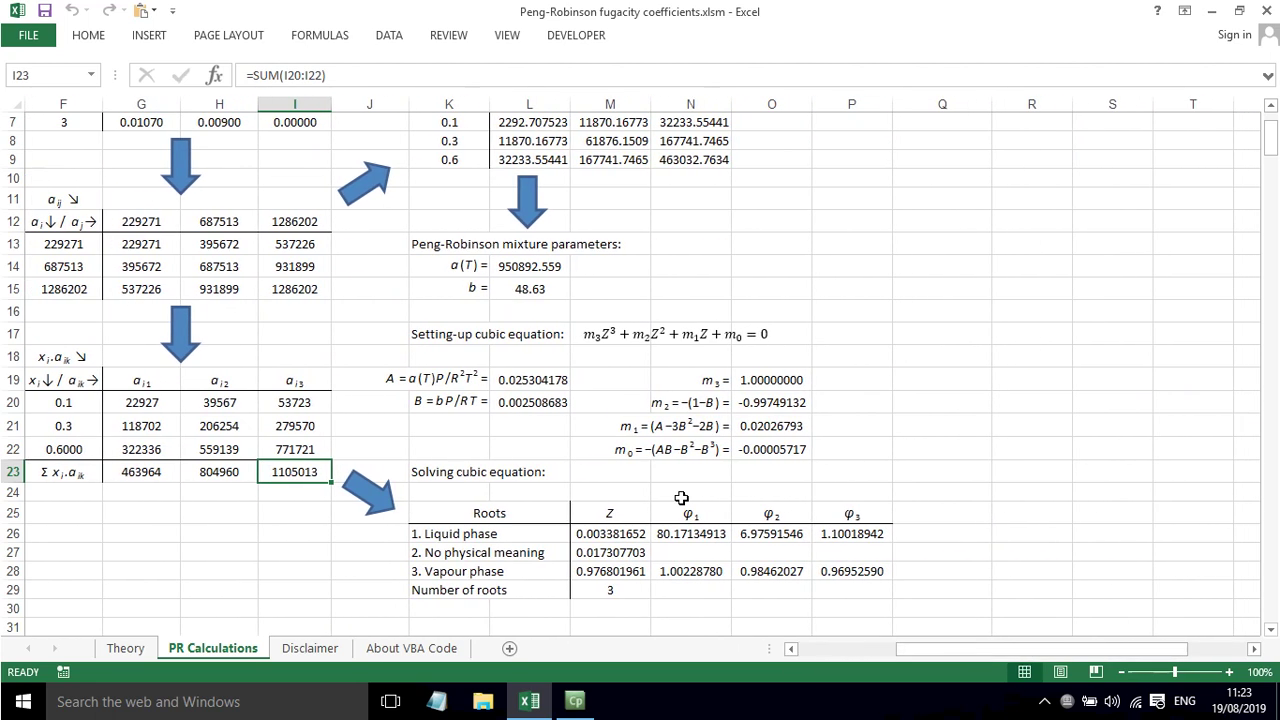
drag(609, 571, 610, 535)
click(612, 533)
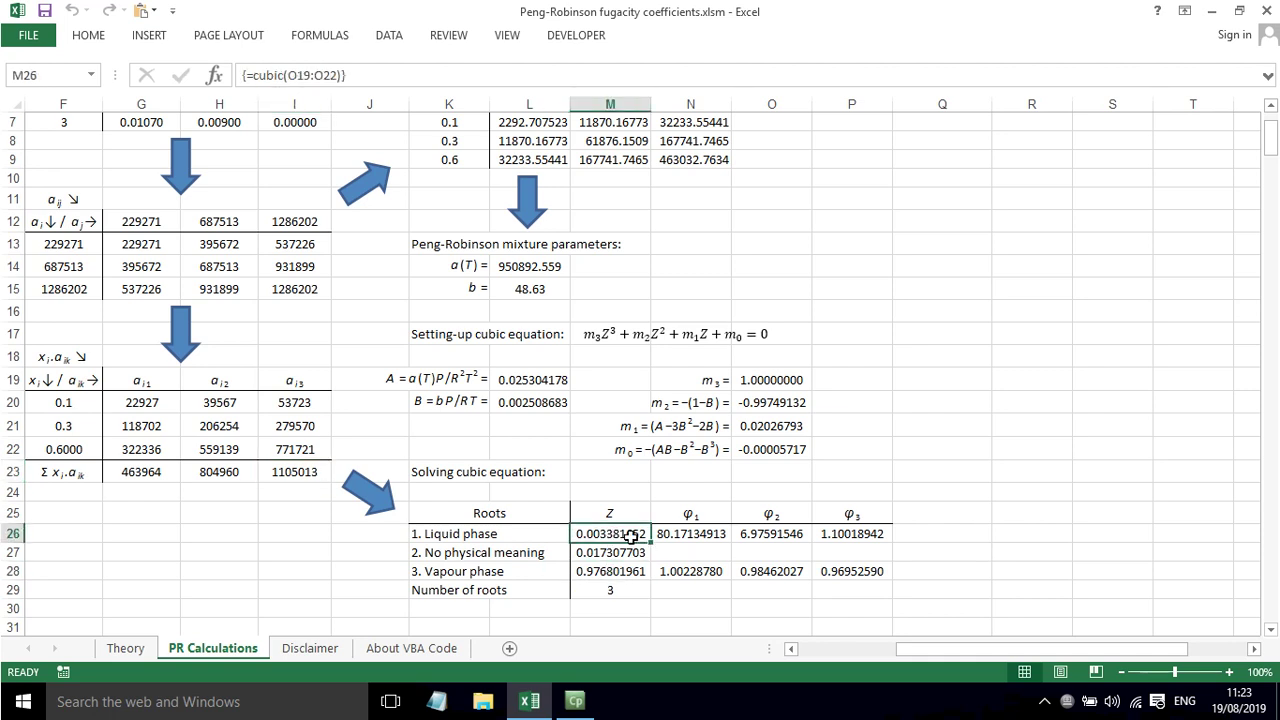
click(684, 537)
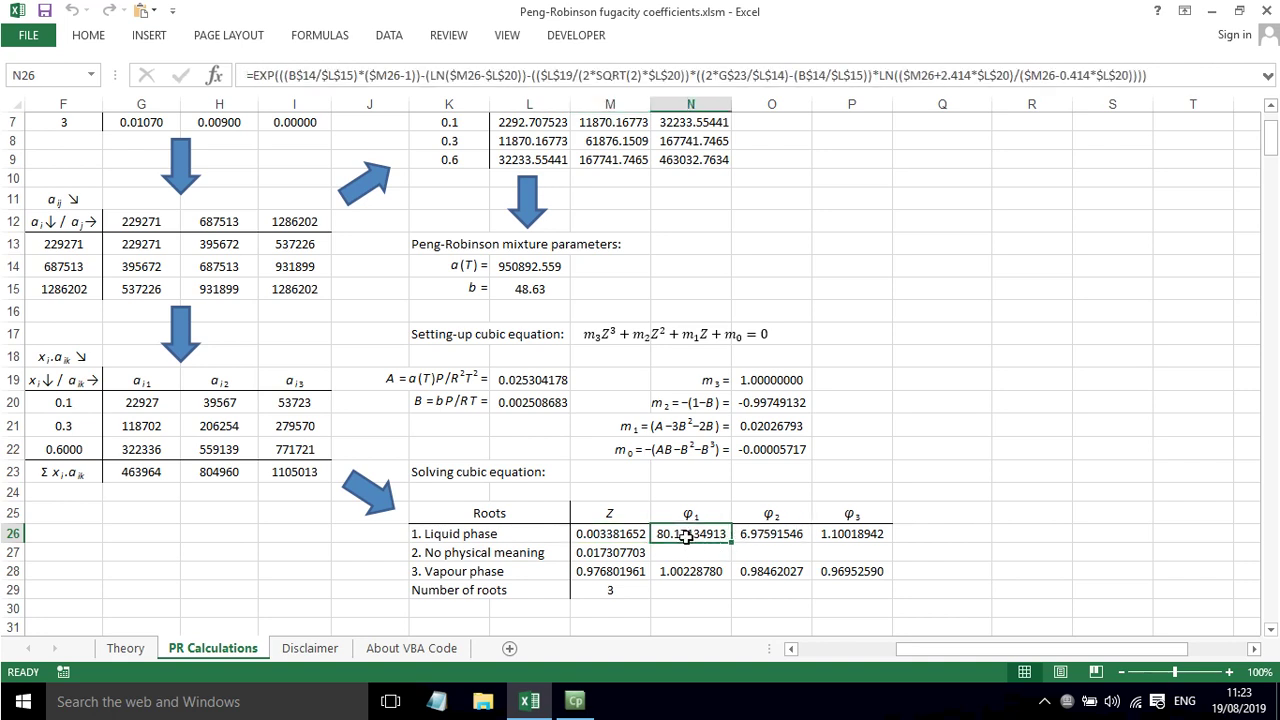
double_click(690, 533)
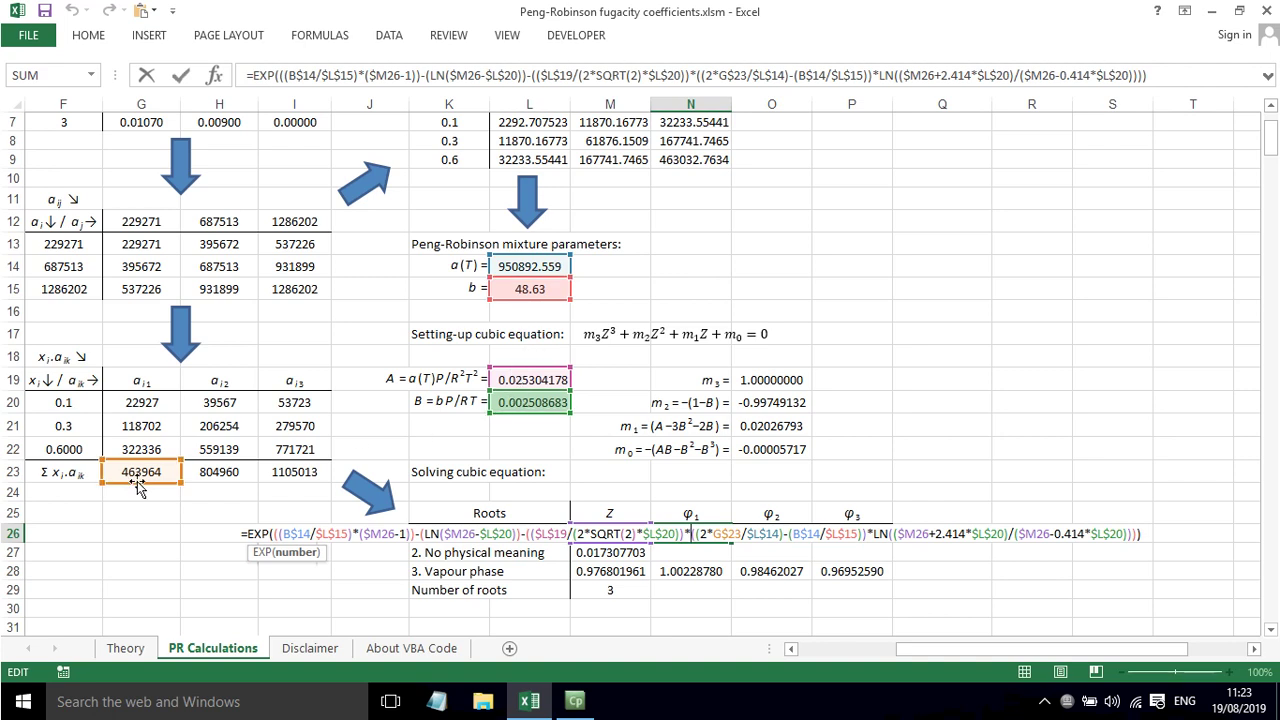
key(ctrl+Return)
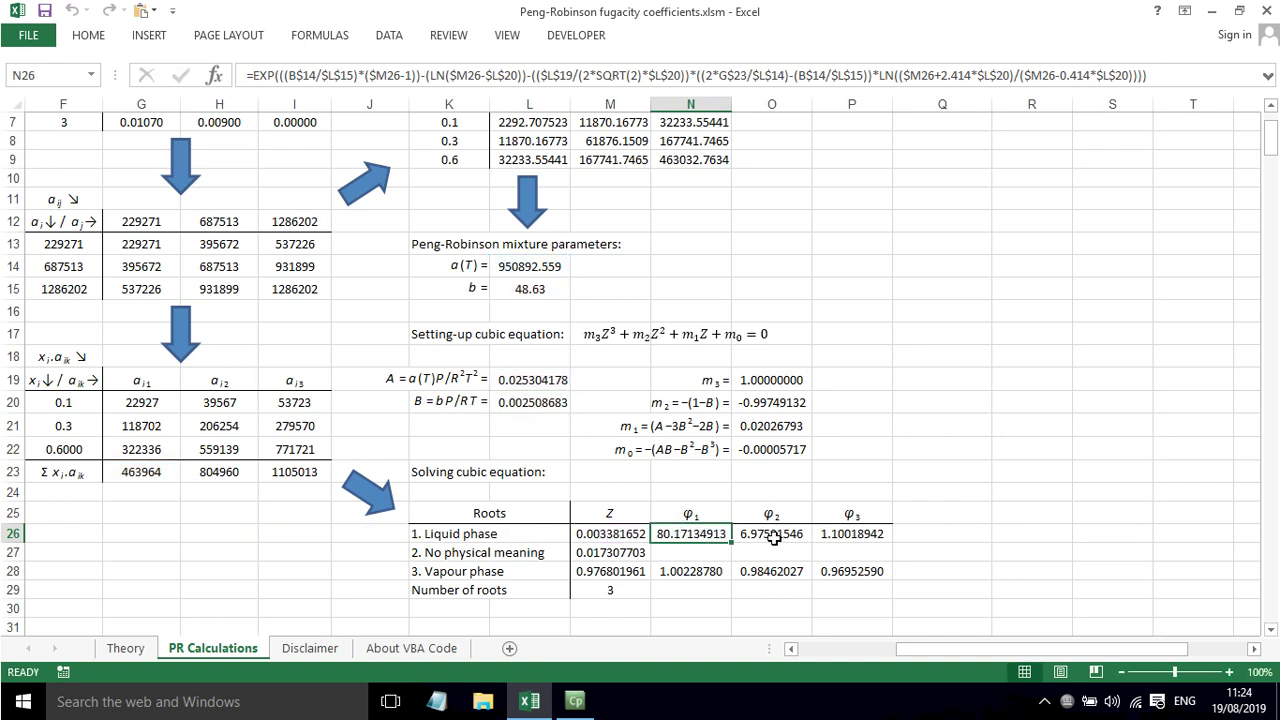
- Inspect the liquid-phase fugacity coefficient formulas for components 2 and 3 in O26 and P26
double_click(783, 533)
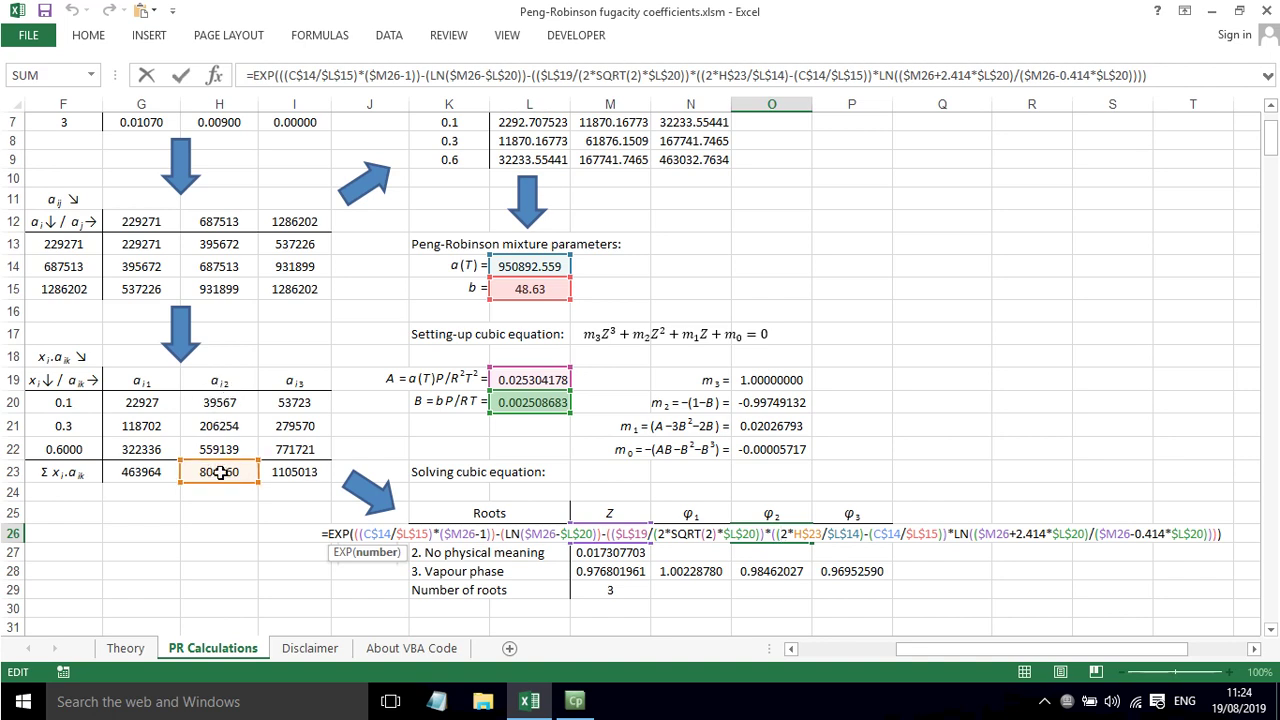
key(Return)
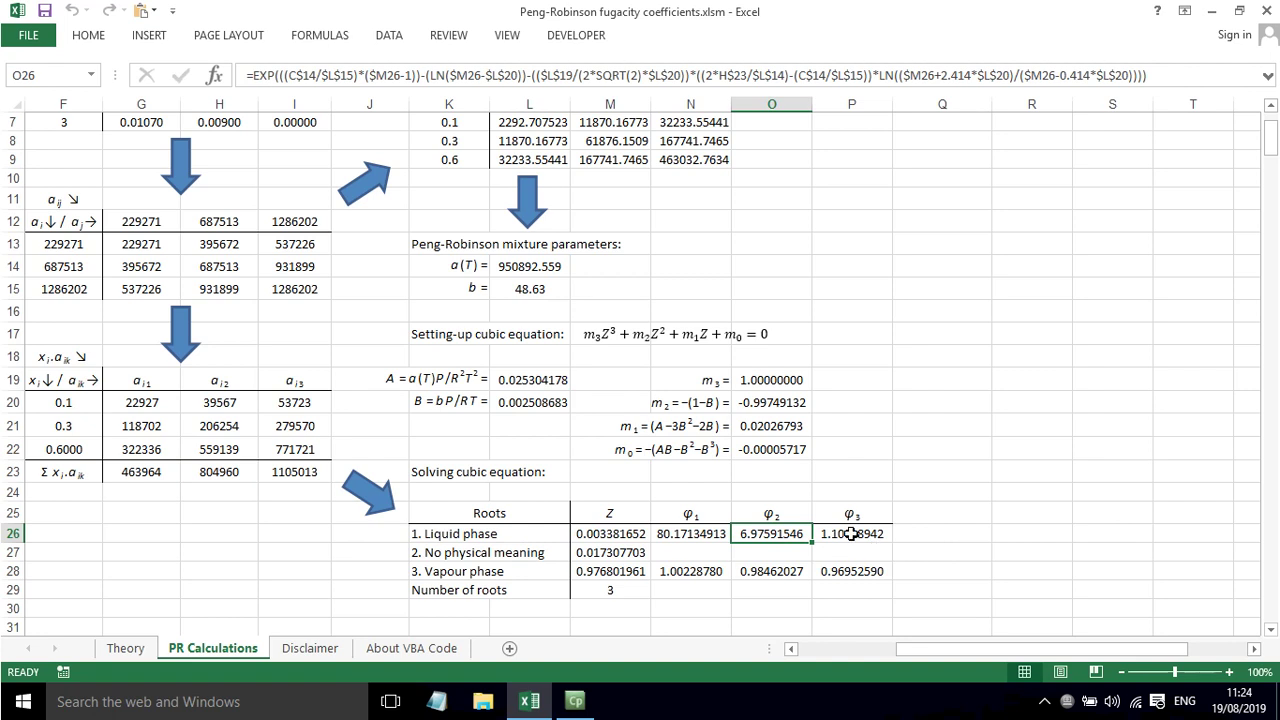
click(851, 533)
double_click(851, 533)
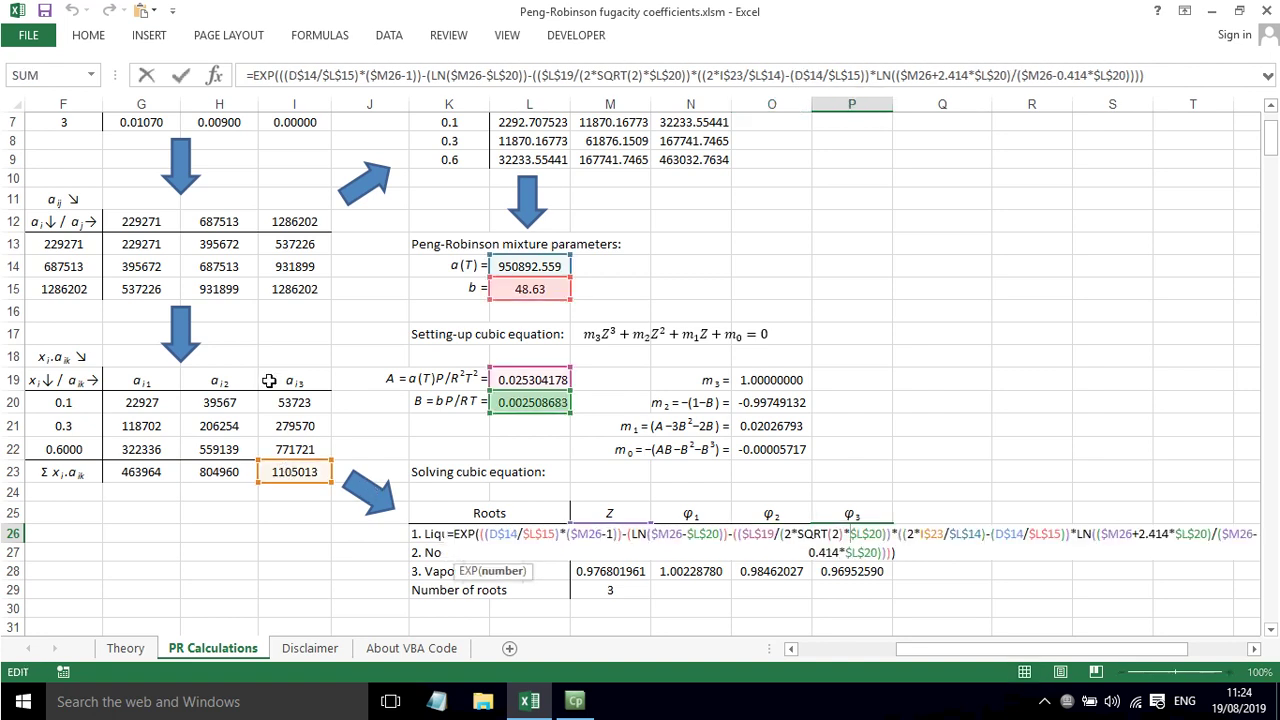
key(ctrl+Return)
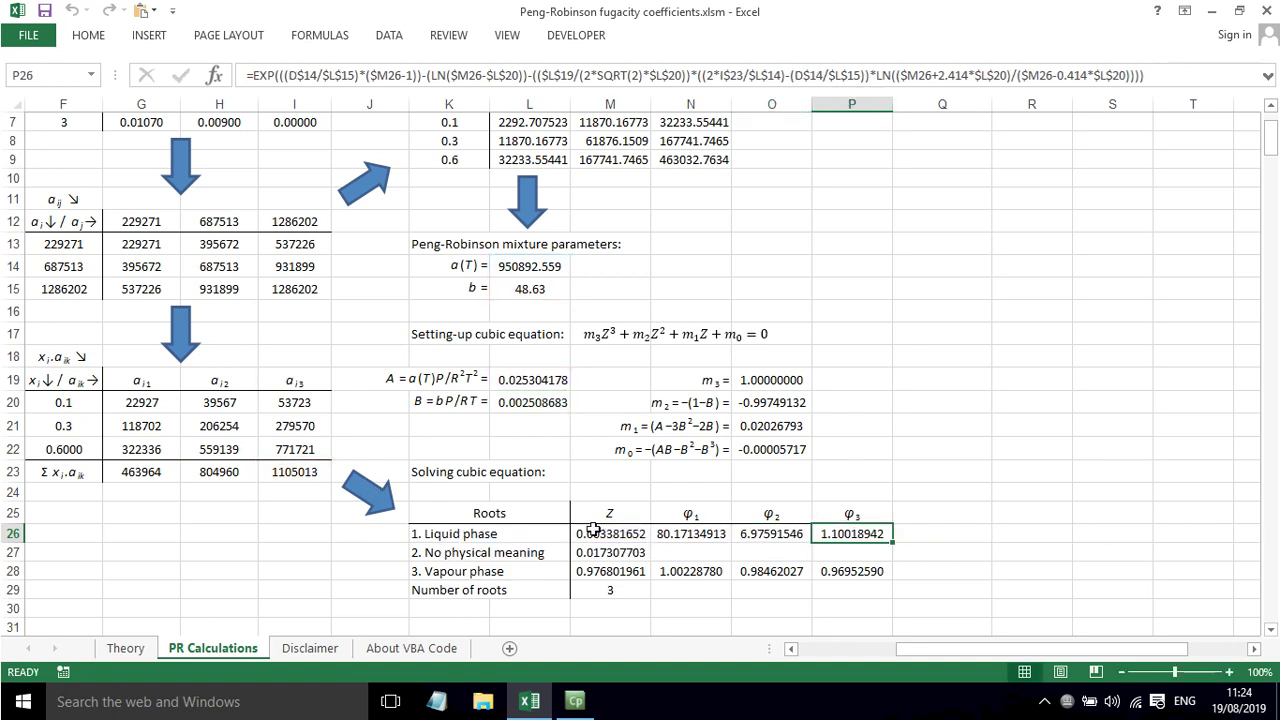
- Inspect the vapour-phase fugacity coefficient formulas in N28, O28 and P28 and the vapour compressibility root in M28
click(688, 570)
double_click(688, 570)
key(ctrl+Return)
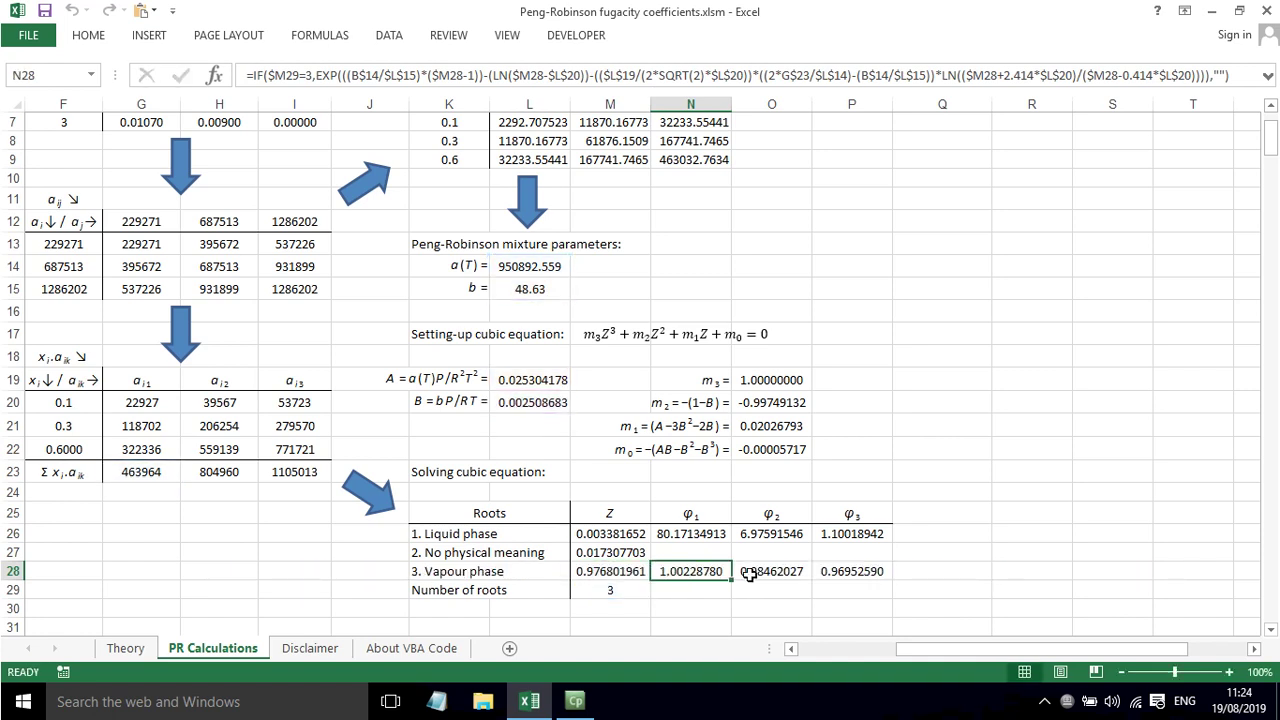
double_click(757, 571)
key(ctrl+Return)
double_click(852, 571)
key(ctrl+Return)
click(596, 569)
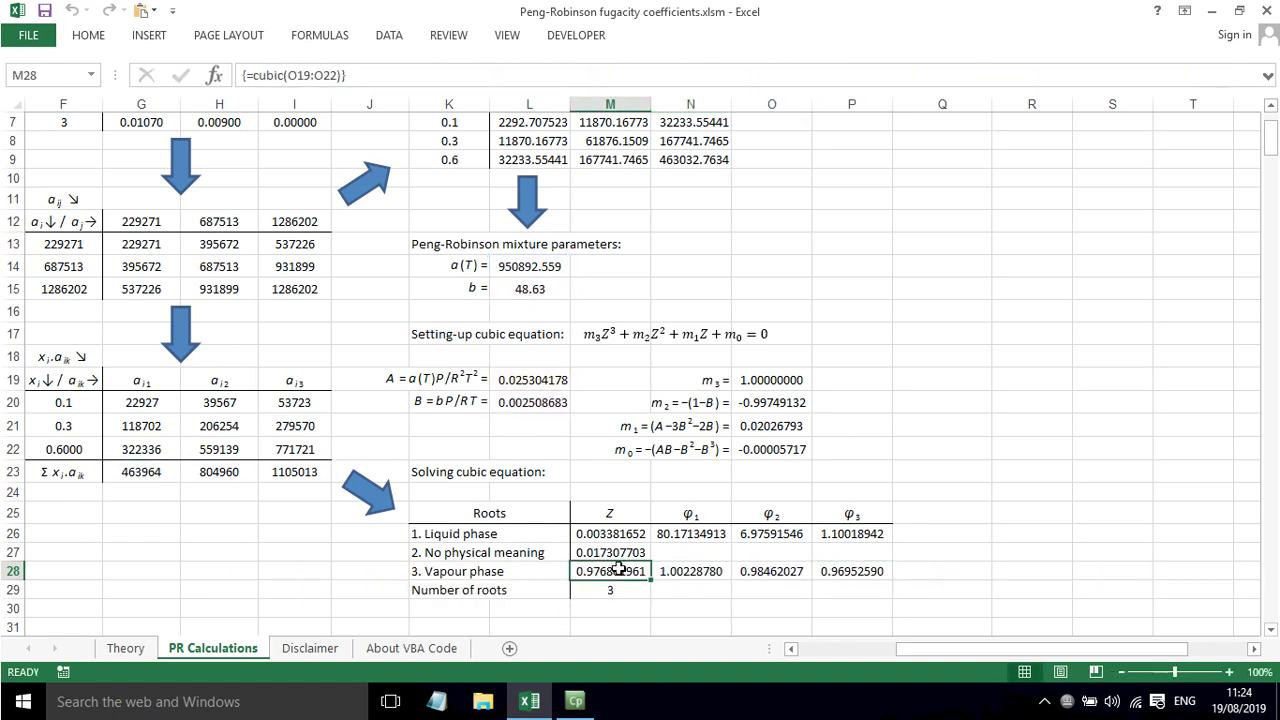
click(900, 452)
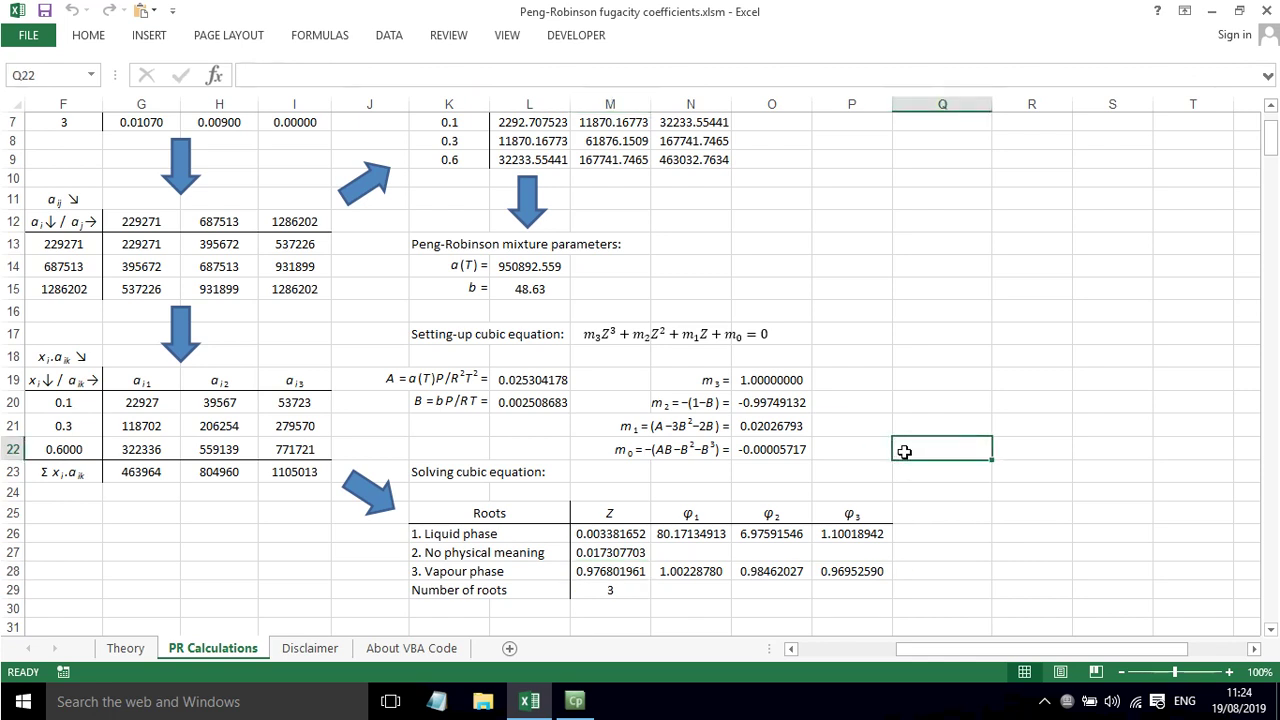